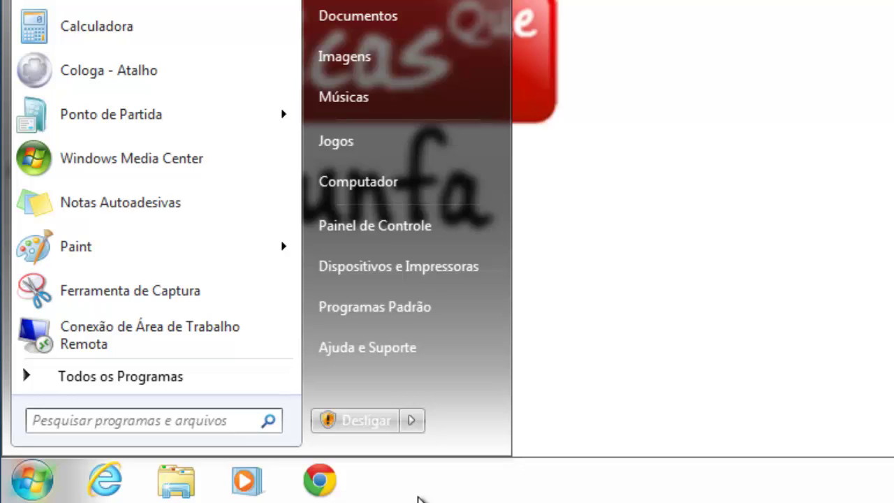
# Open the Executar (Run) dialog and move it away from the taskbar.
pyautogui.press('super+r')
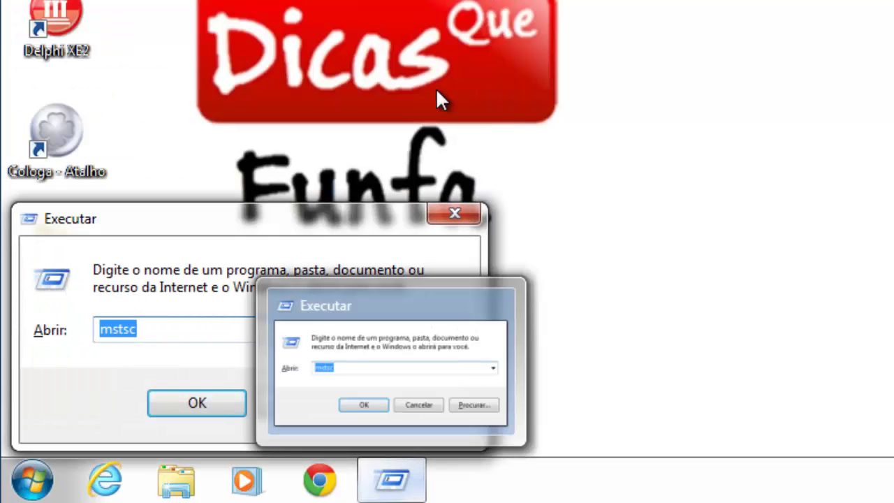
pyautogui.moveTo(296, 211); pyautogui.dragTo(512, 9)
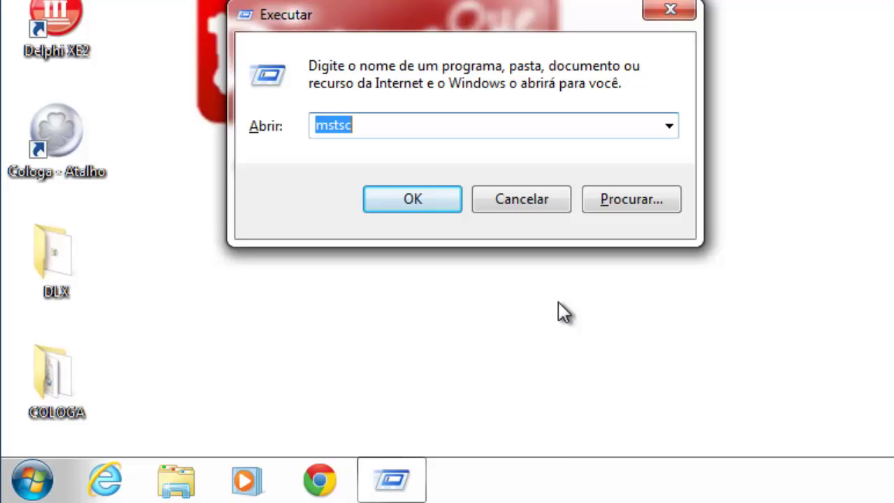
# Enable the Comando Executar item in the Start menu customization settings and save the taskbar and Start menu properties.
pyautogui.rightClick(515, 485)
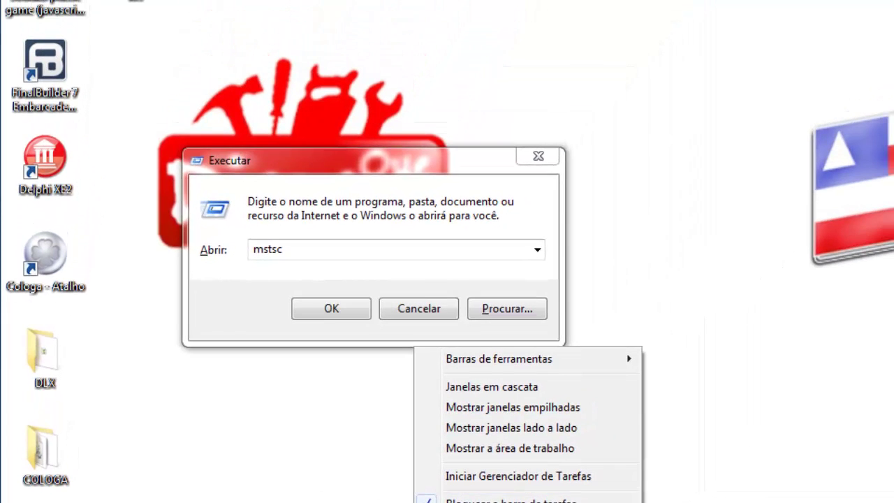
pyautogui.click(558, 468)
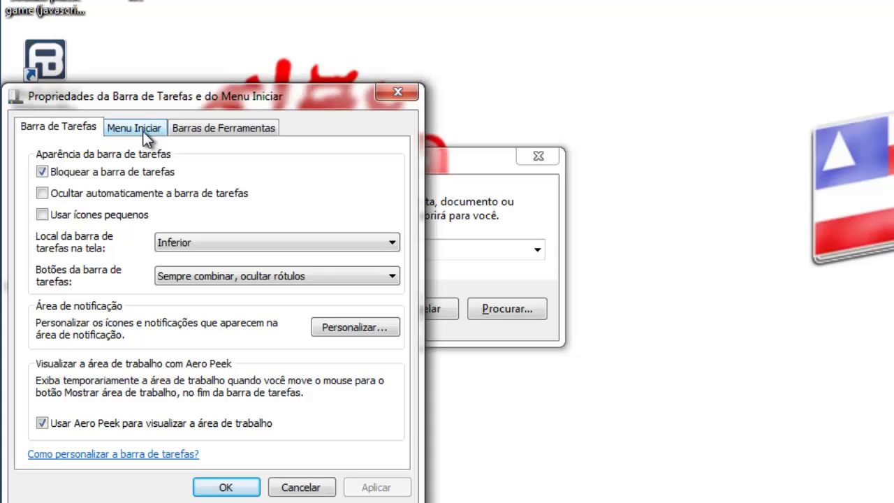
pyautogui.click(144, 131)
pyautogui.click(318, 155)
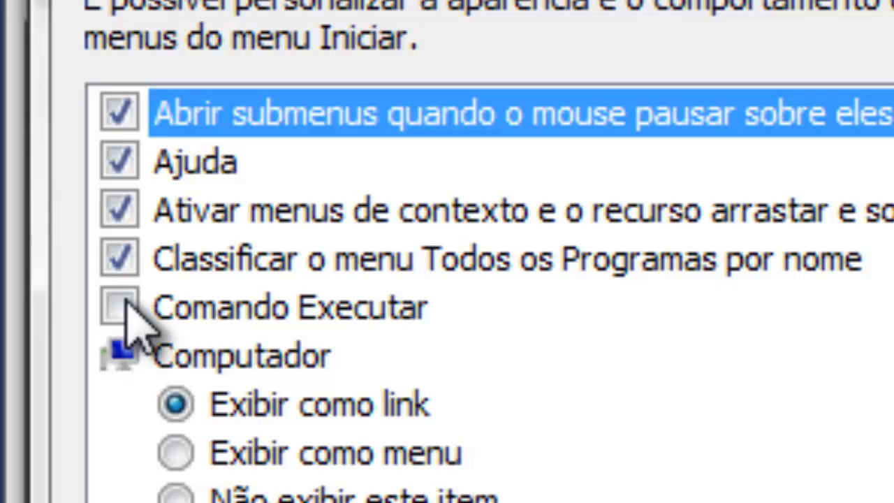
pyautogui.click(37, 197)
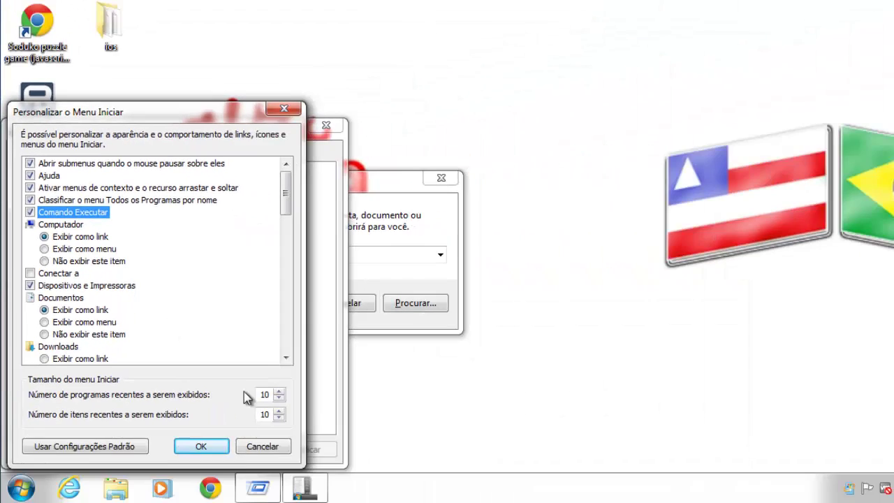
pyautogui.click(199, 445)
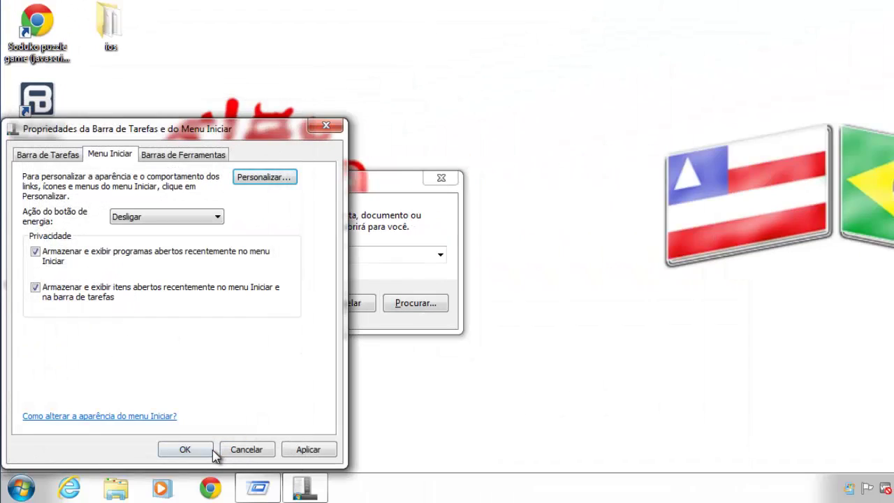
pyautogui.click(211, 450)
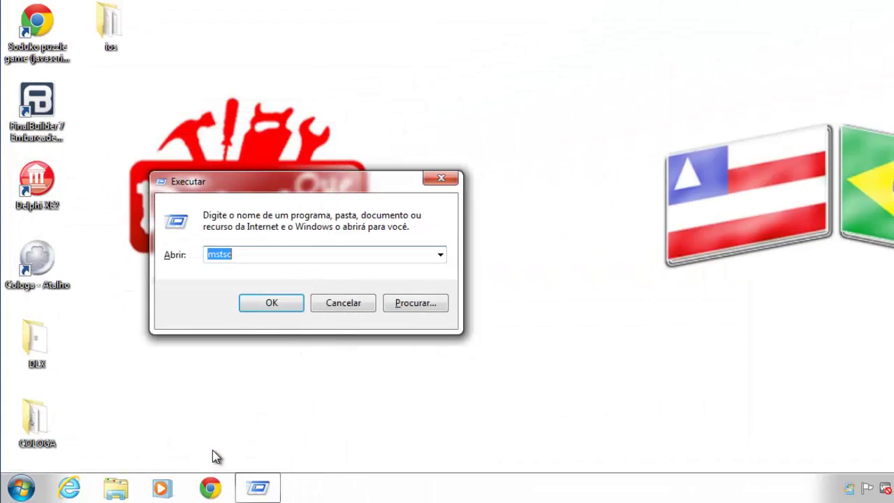
# Run msconfig through the Start menu's Executar command and allow the System Configuration utility to make changes.
pyautogui.click(24, 488)
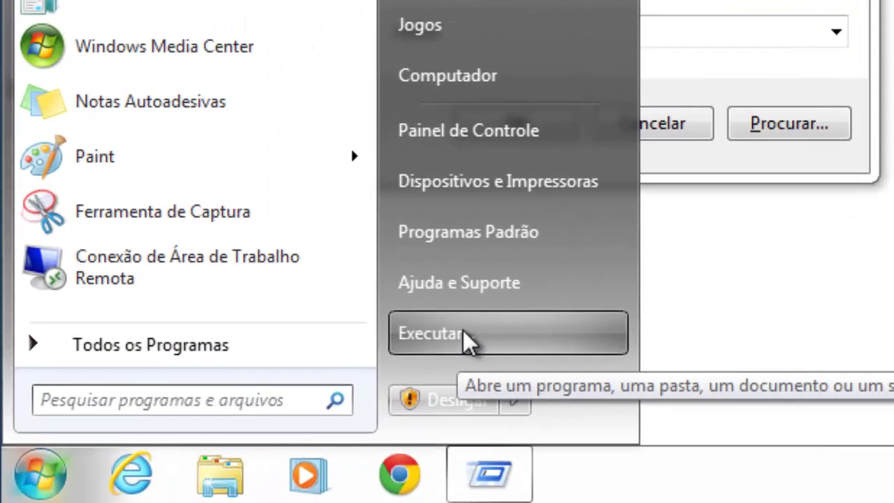
pyautogui.click(423, 363)
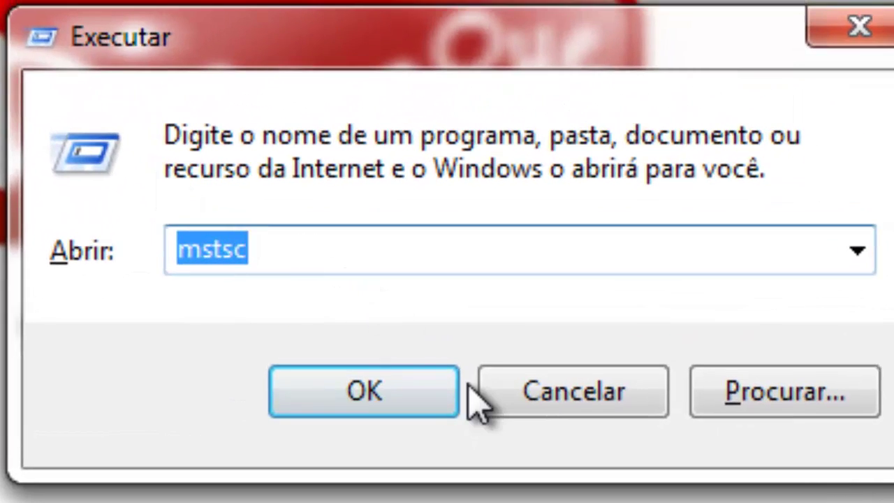
pyautogui.write('msconfig')
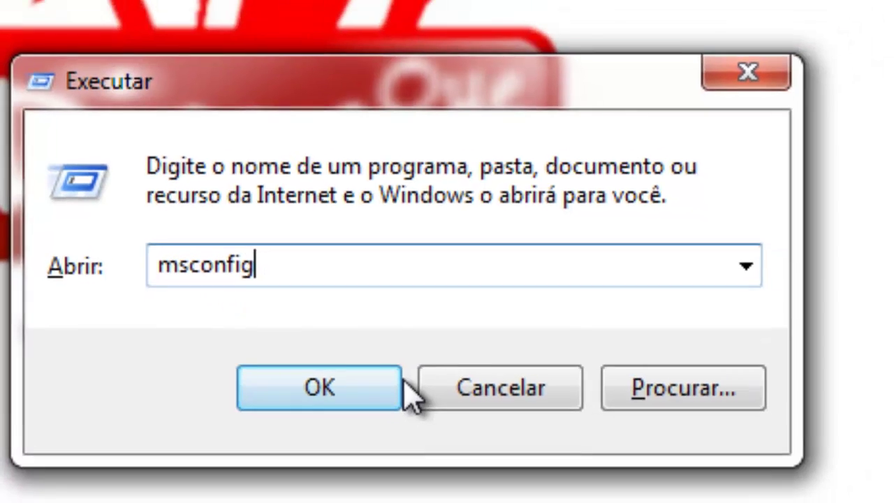
pyautogui.click(461, 393)
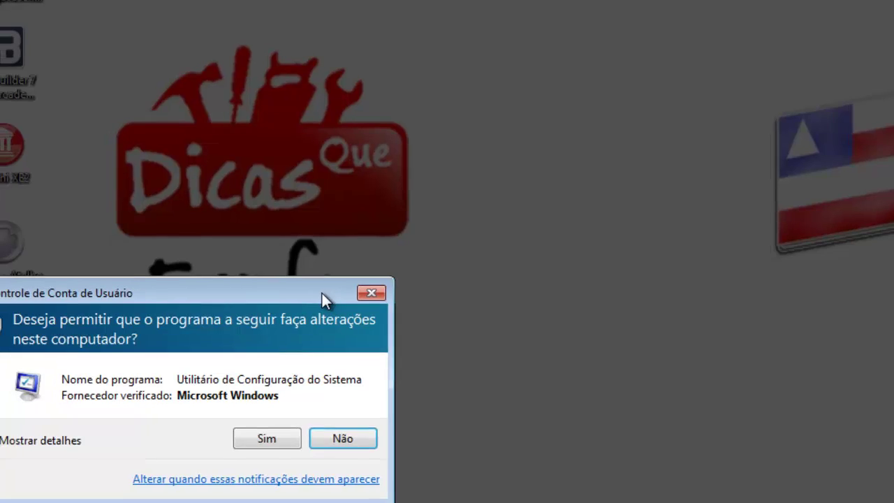
pyautogui.moveTo(234, 279); pyautogui.dragTo(396, 195)
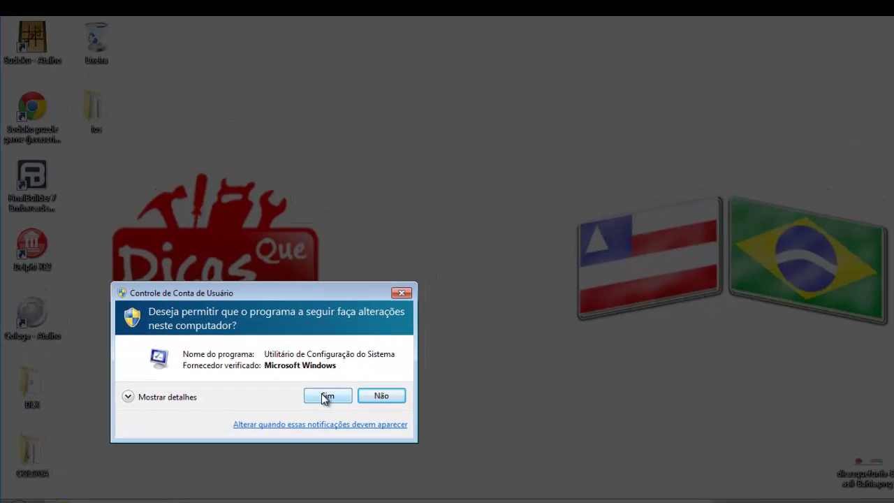
pyautogui.click(323, 395)
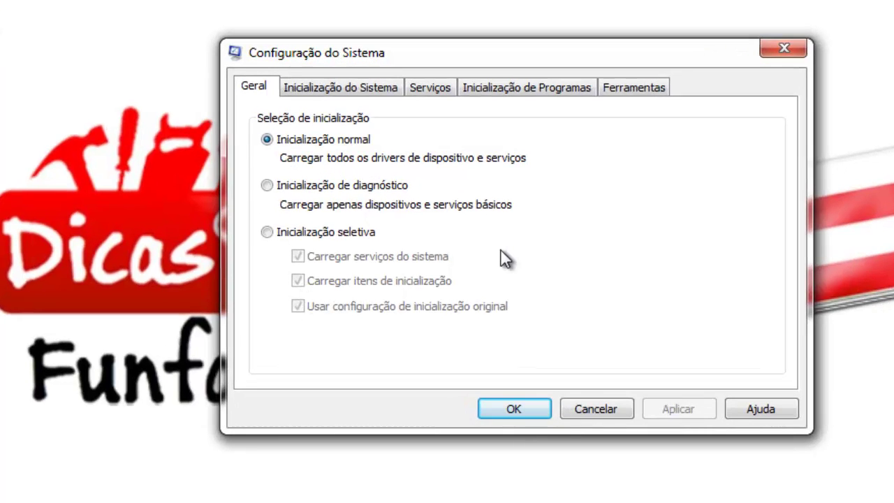
# Launch the Alterar Configurações de UAC tool from System Configuration's list of tools.
pyautogui.click(617, 87)
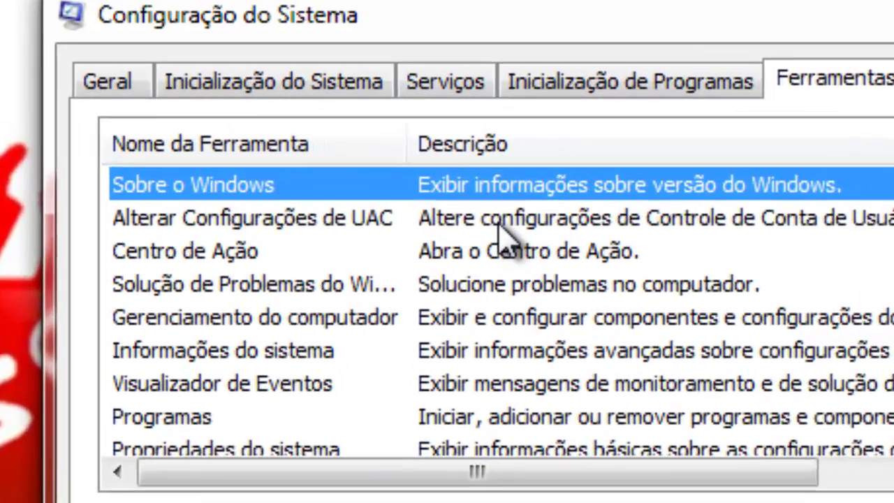
pyautogui.click(469, 180)
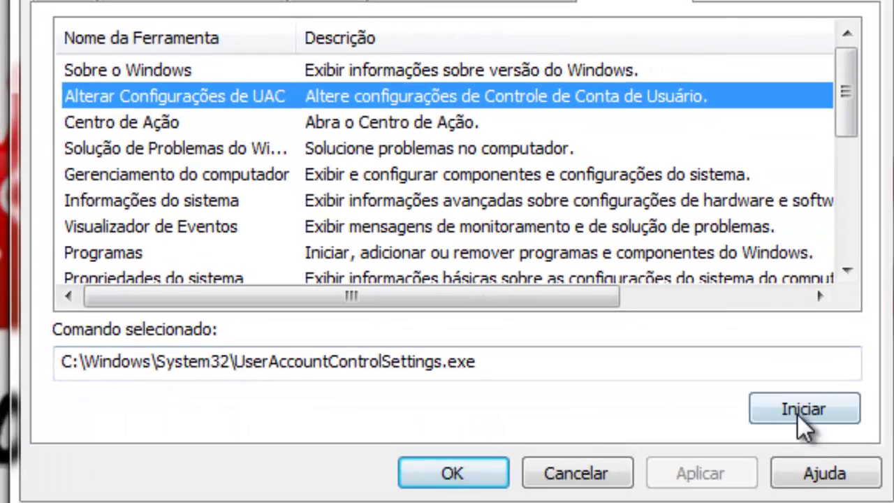
pyautogui.click(881, 492)
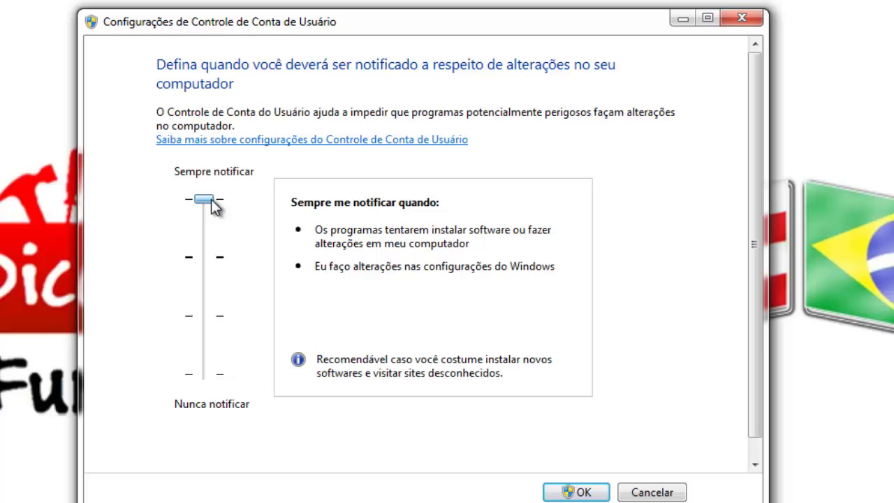
# Try the lower User Account Control notification levels, set the level to Padrão, and authorize the change.
pyautogui.moveTo(211, 199); pyautogui.dragTo(244, 422)
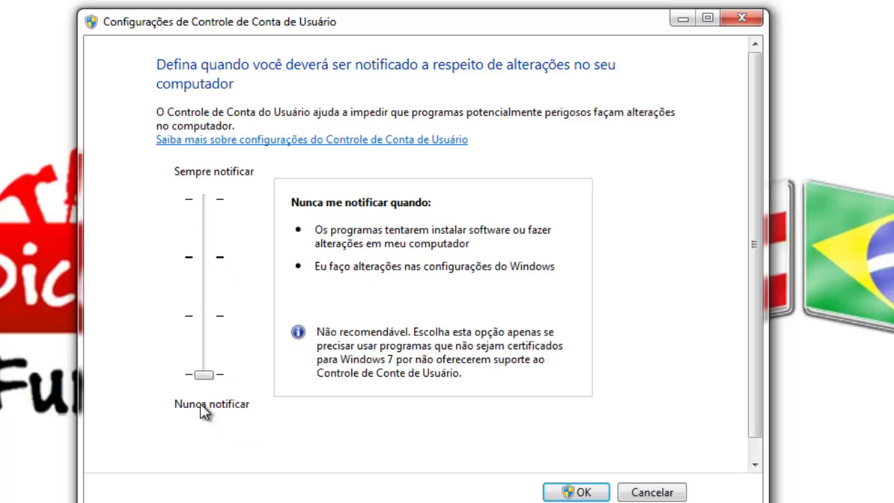
pyautogui.click(207, 370)
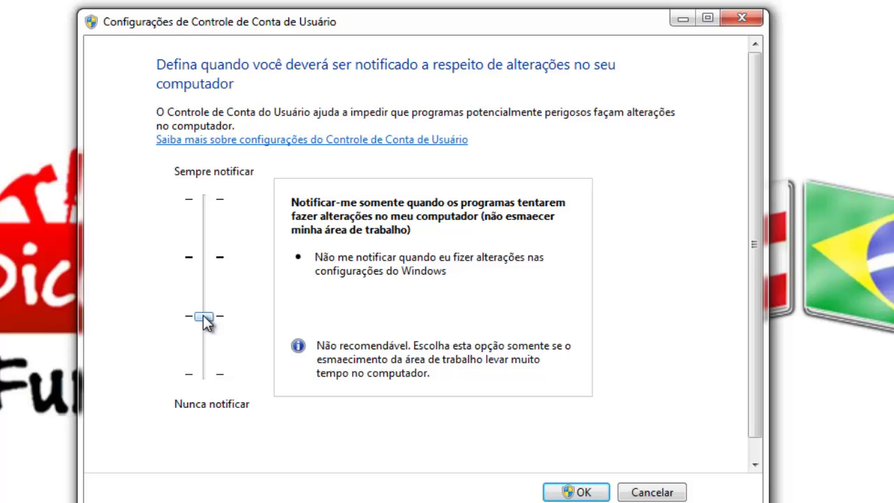
pyautogui.moveTo(204, 319); pyautogui.dragTo(201, 267)
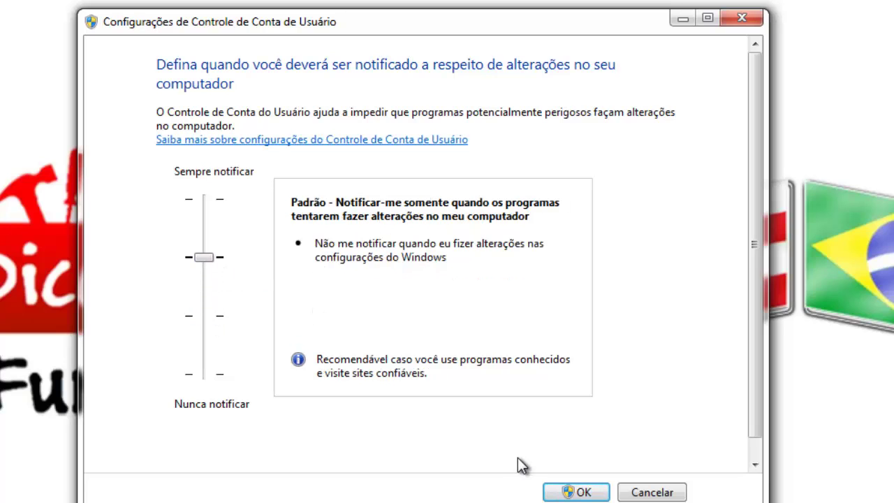
pyautogui.click(567, 492)
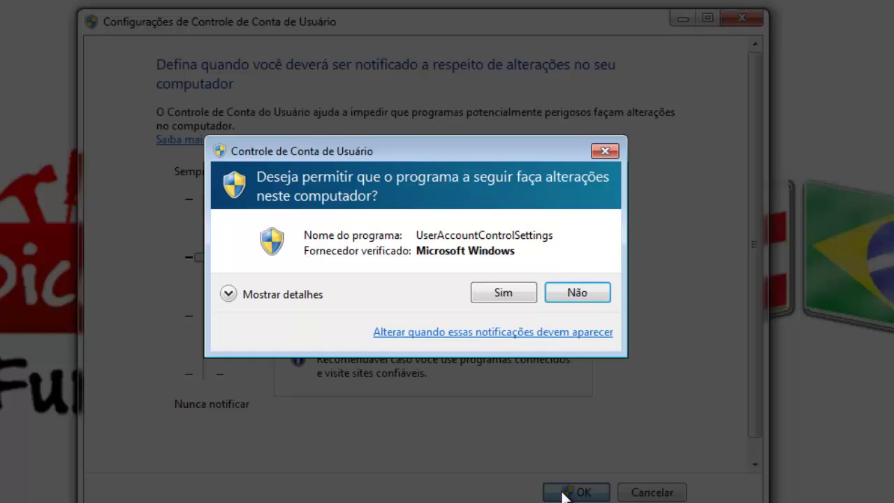
pyautogui.click(498, 294)
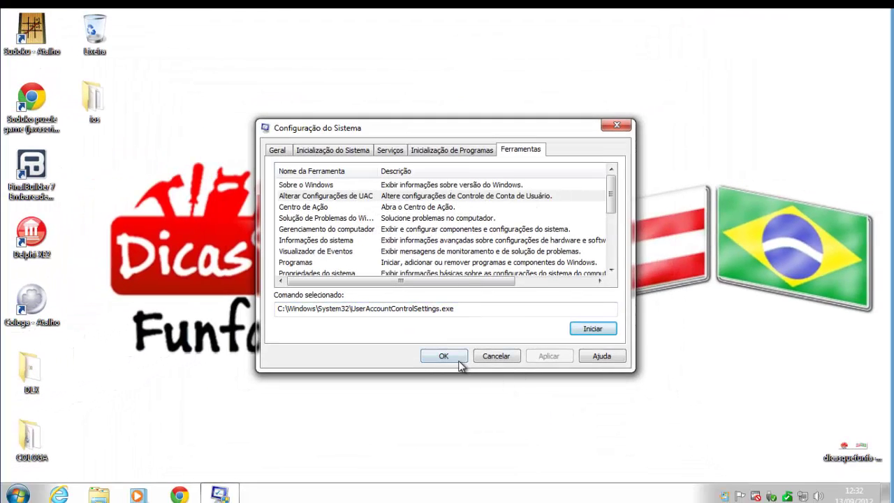
# Close System Configuration and reopen it by running msconfig again from the Executar dialog.
pyautogui.click(614, 125)
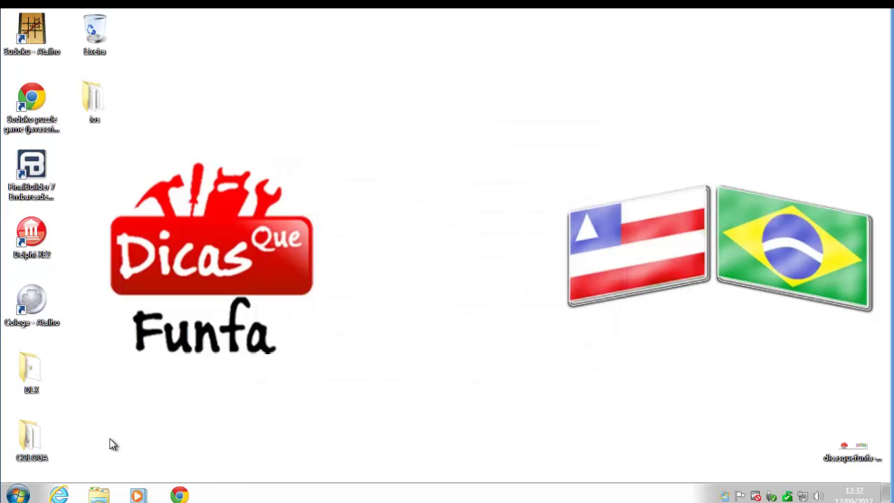
pyautogui.click(18, 493)
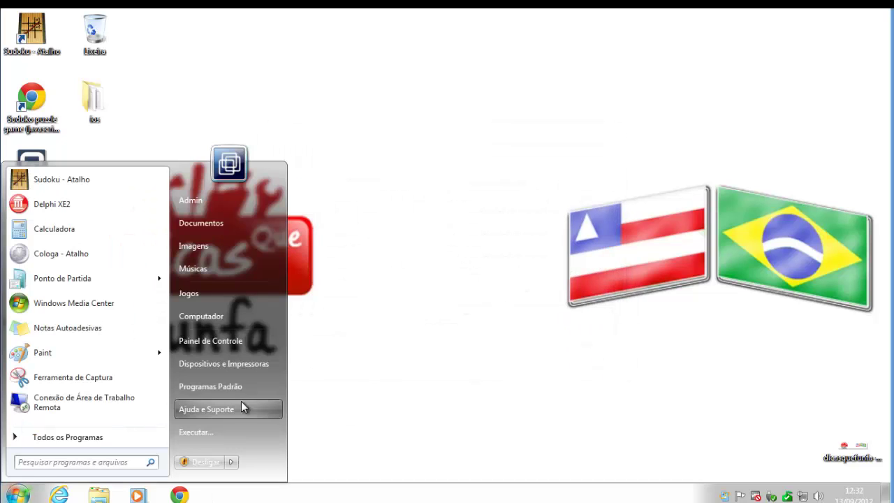
pyautogui.click(219, 434)
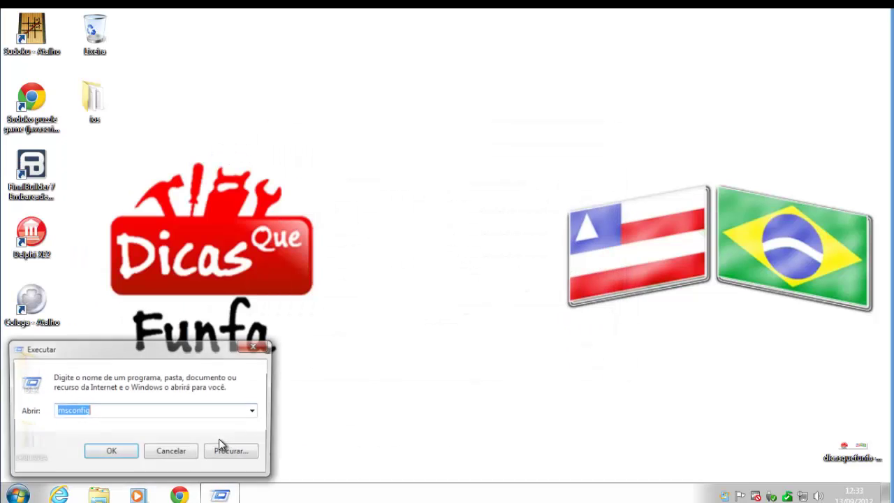
pyautogui.click(111, 452)
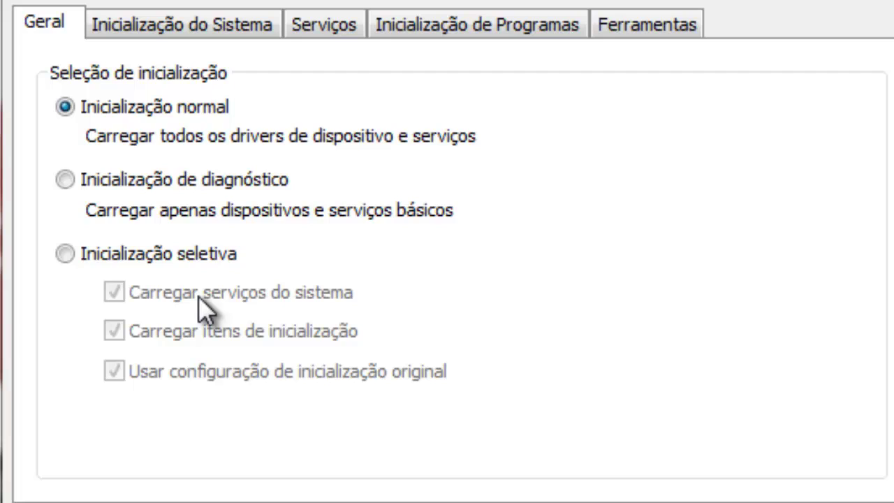
# Review the system boot options, and display the services list with a wider Serviço column to read the full names.
pyautogui.click(137, 32)
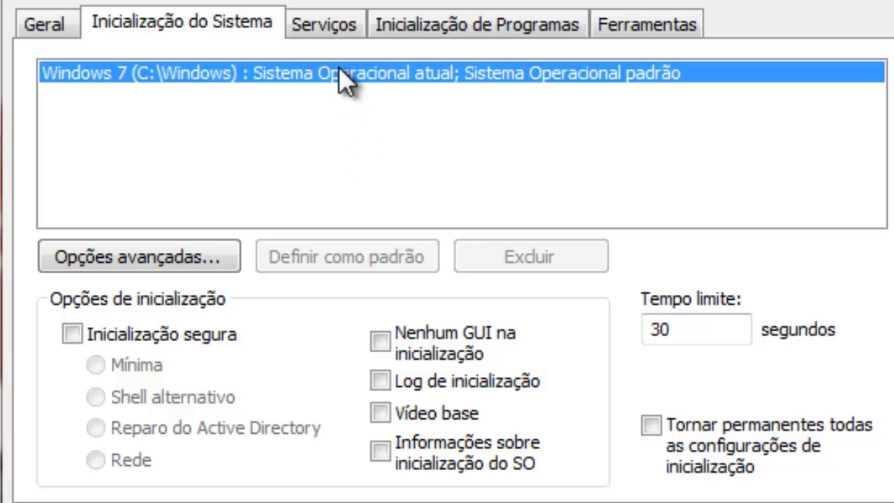
pyautogui.click(315, 27)
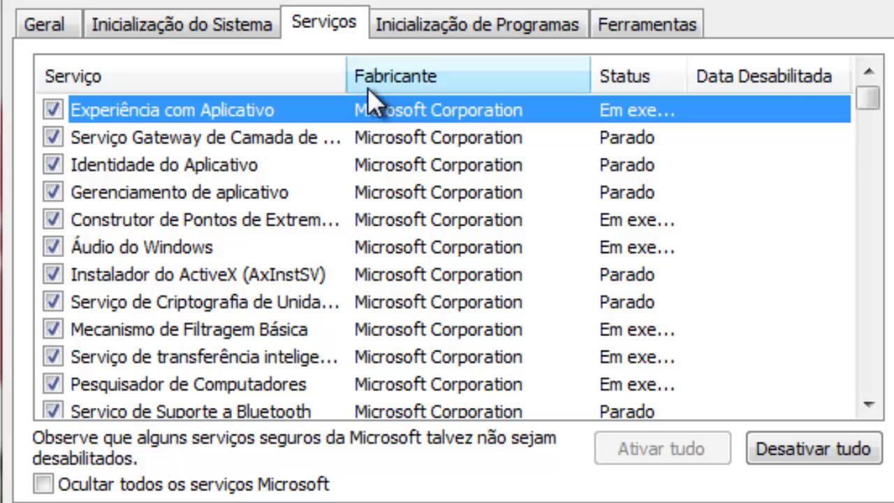
pyautogui.moveTo(351, 79); pyautogui.dragTo(431, 84)
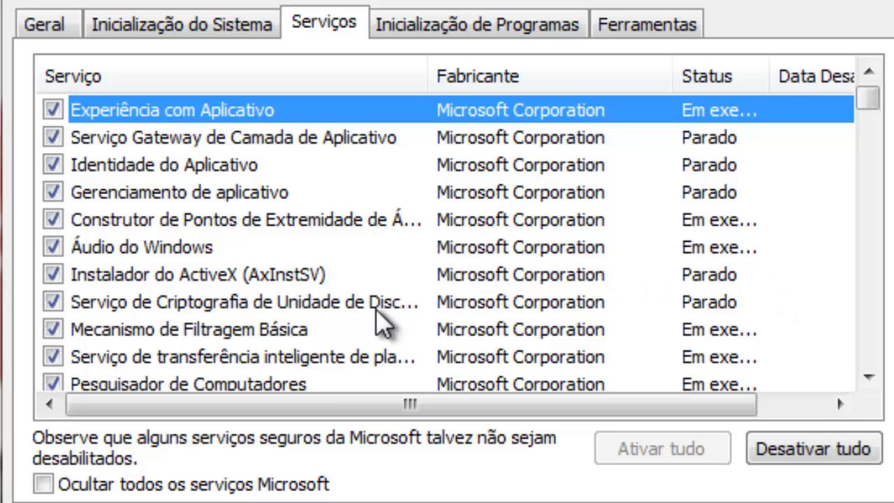
pyautogui.scroll(-2, 379, 280)
pyautogui.scroll(2, 379, 280)
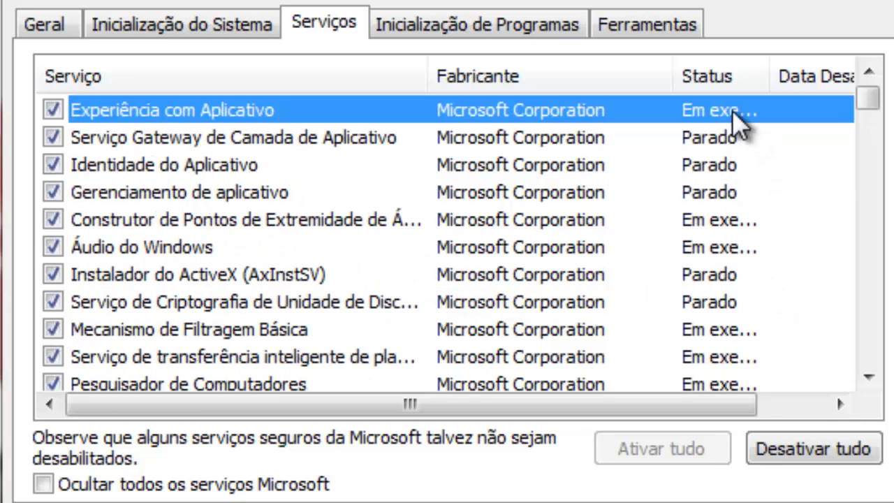
# Sort the services by Status, widen the Status column, and examine which services are running or stopped.
pyautogui.click(711, 78)
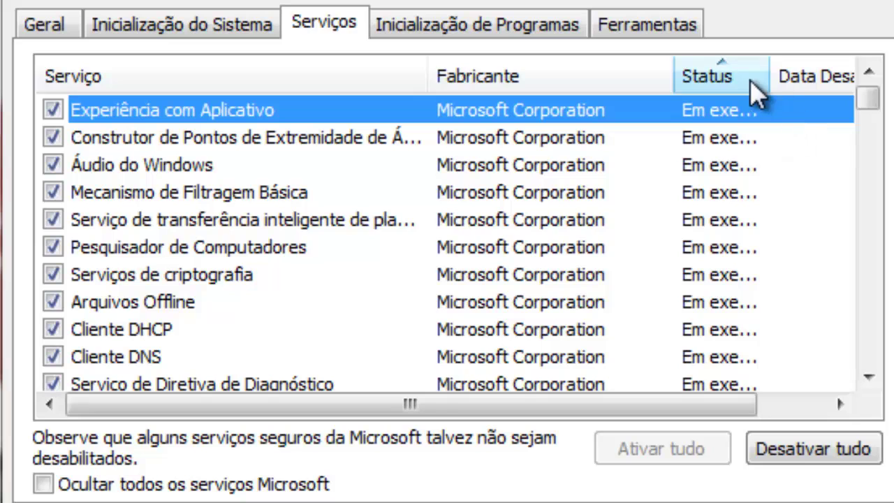
pyautogui.moveTo(772, 75); pyautogui.dragTo(824, 74)
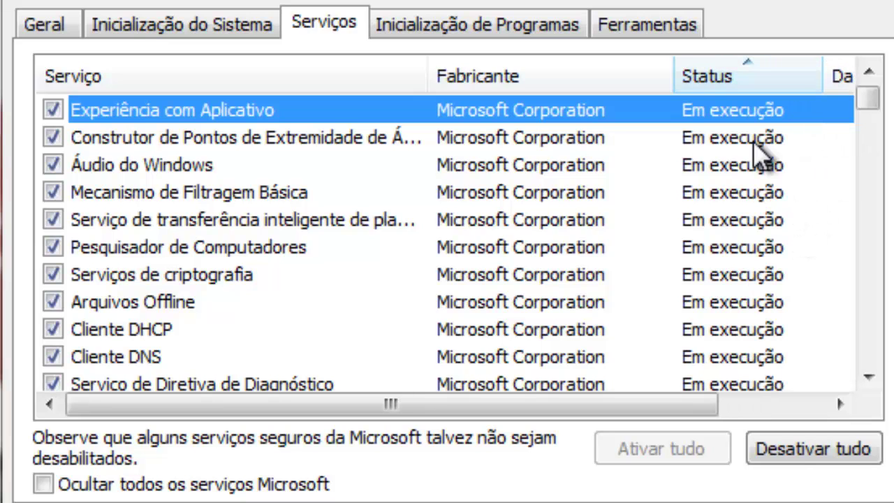
pyautogui.scroll(-2, 761, 150)
pyautogui.scroll(-4, 663, 295)
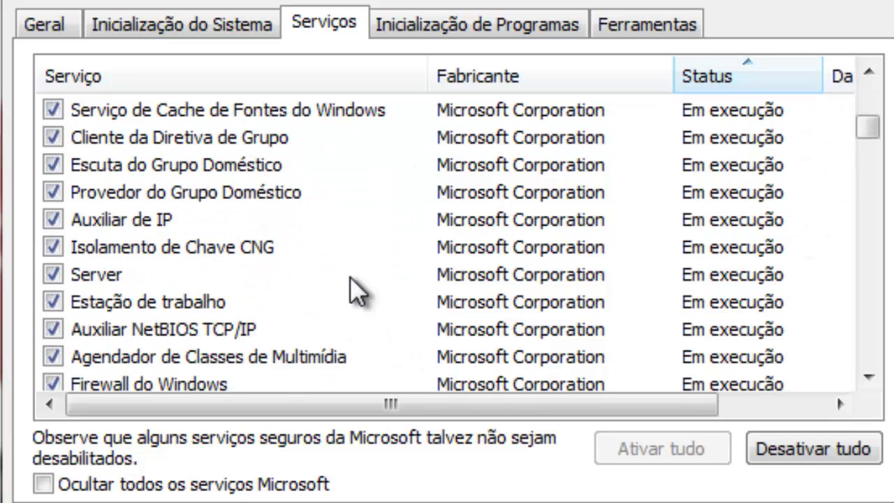
pyautogui.scroll(-8, 354, 288)
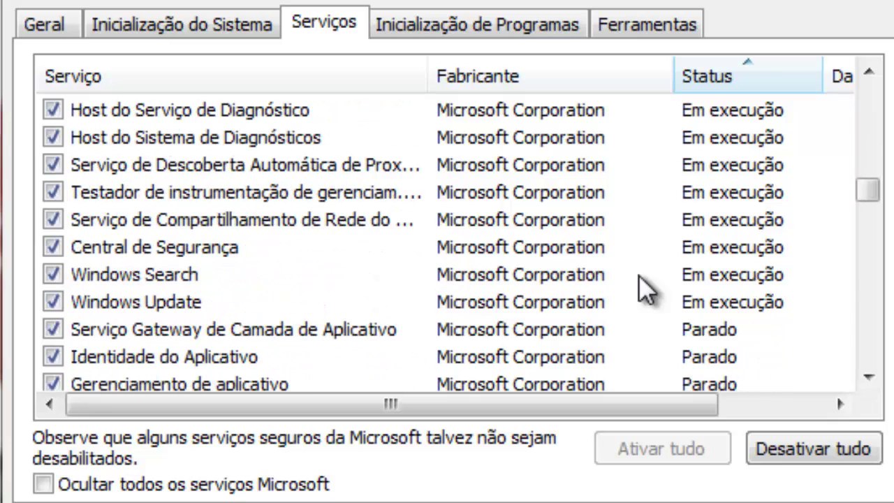
pyautogui.scroll(-5, 389, 295)
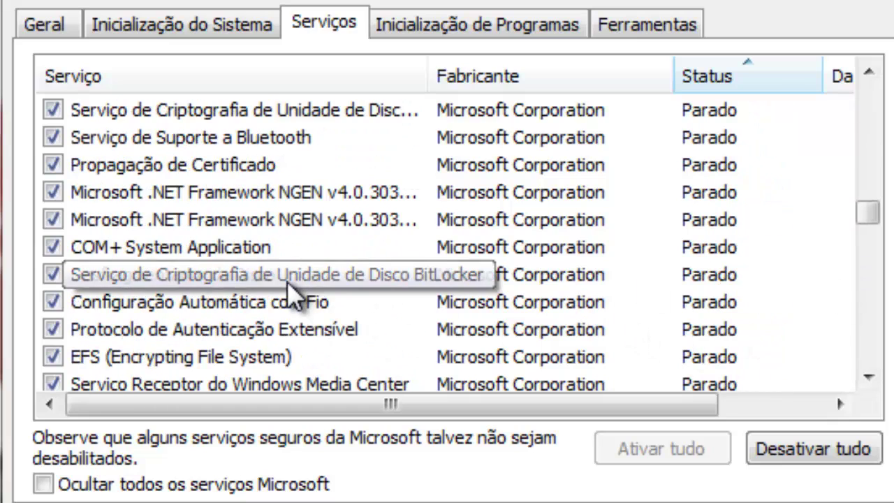
# Review the remaining services by status, and display the startup programs list with wider Fabricante, Comando and item name columns.
pyautogui.scroll(-9, 289, 286)
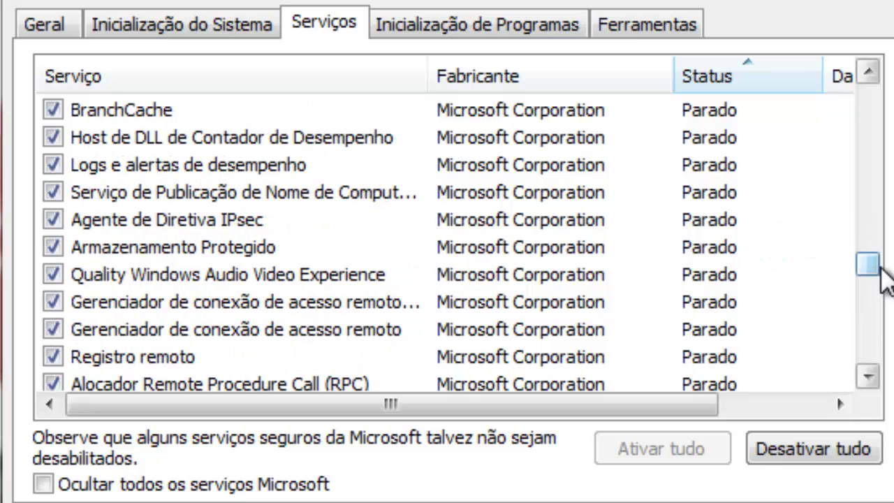
pyautogui.moveTo(878, 266); pyautogui.dragTo(884, 196)
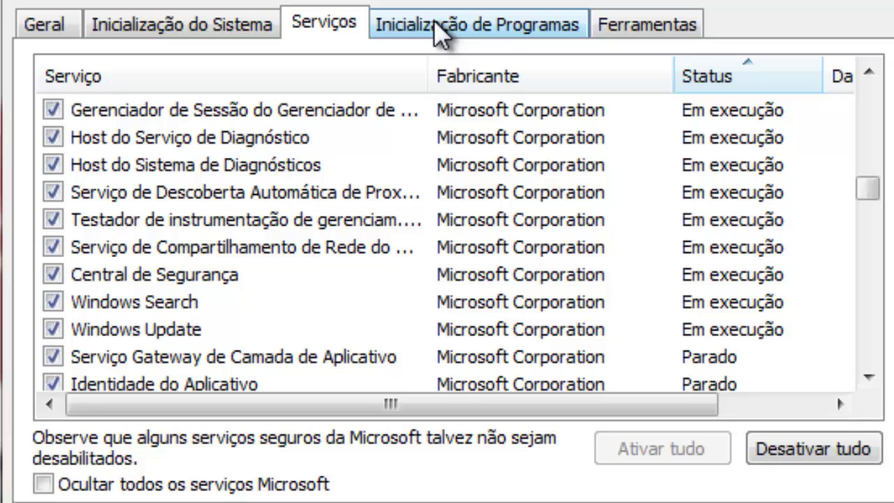
pyautogui.click(506, 31)
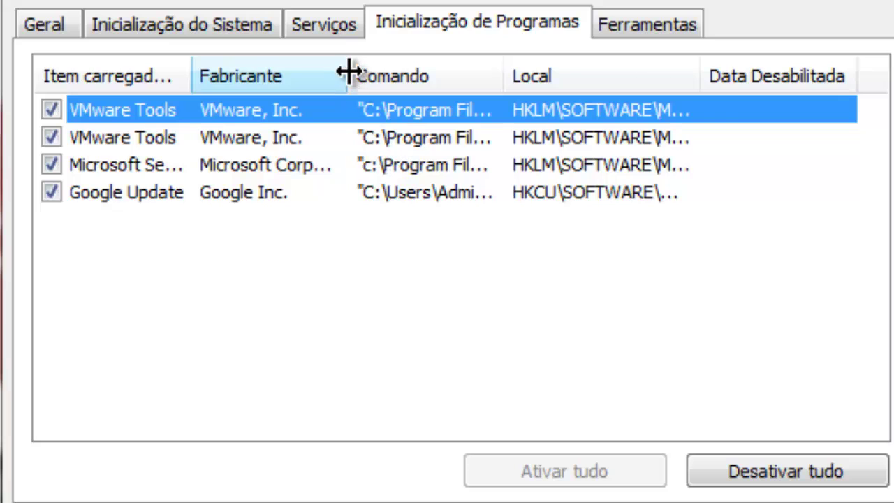
pyautogui.moveTo(349, 73); pyautogui.dragTo(405, 76)
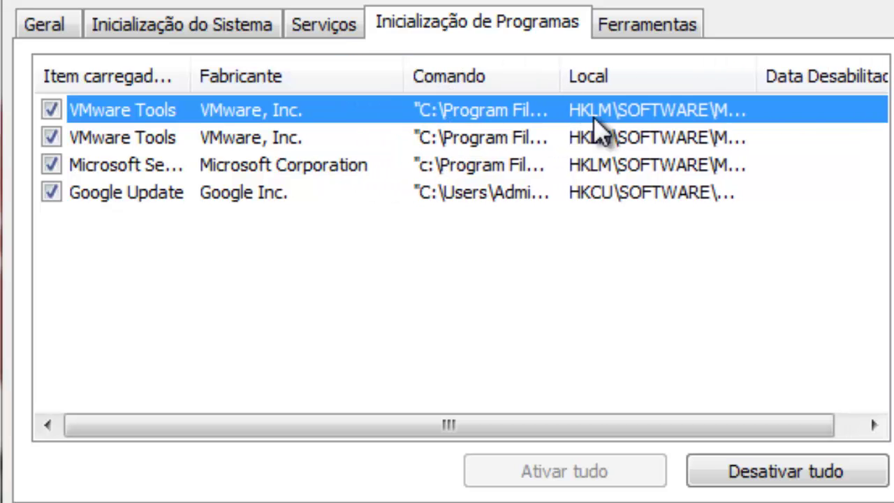
pyautogui.moveTo(566, 82); pyautogui.dragTo(845, 86)
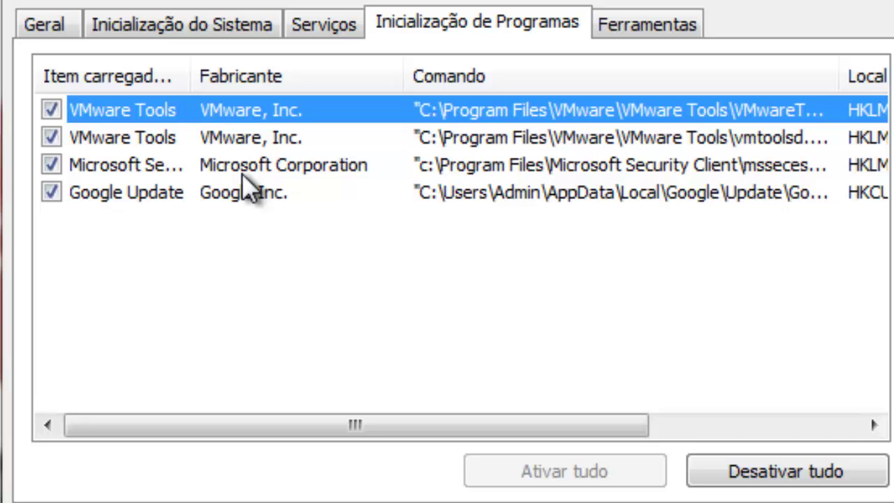
pyautogui.moveTo(189, 75); pyautogui.dragTo(327, 50)
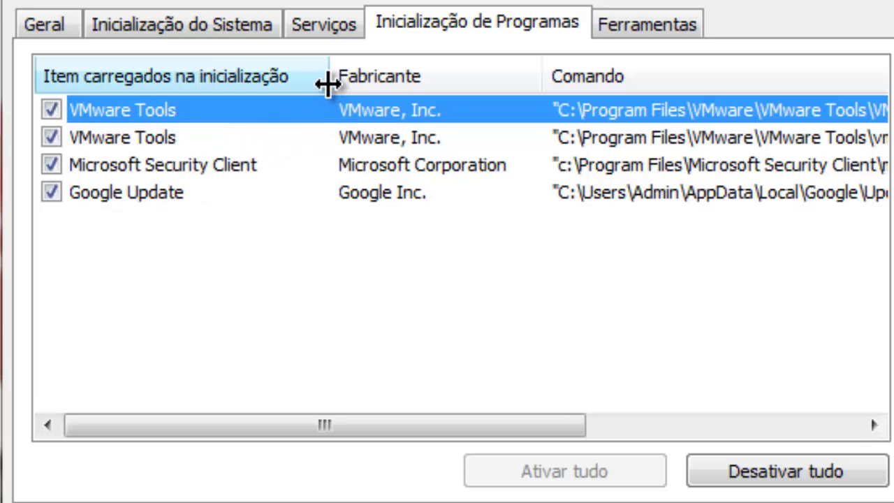
pyautogui.moveTo(327, 83); pyautogui.dragTo(305, 88)
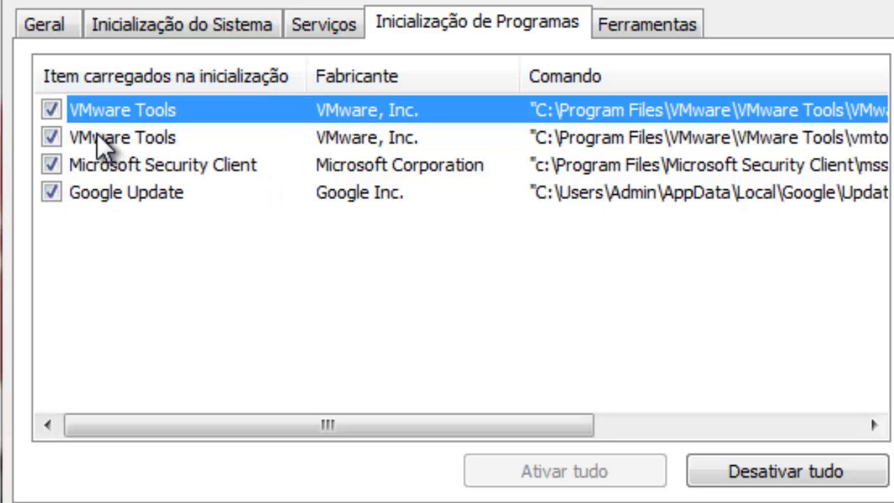
# Disable both VMware Tools entries and Google Update at startup, keeping Microsoft Security Client enabled.
pyautogui.click(52, 110)
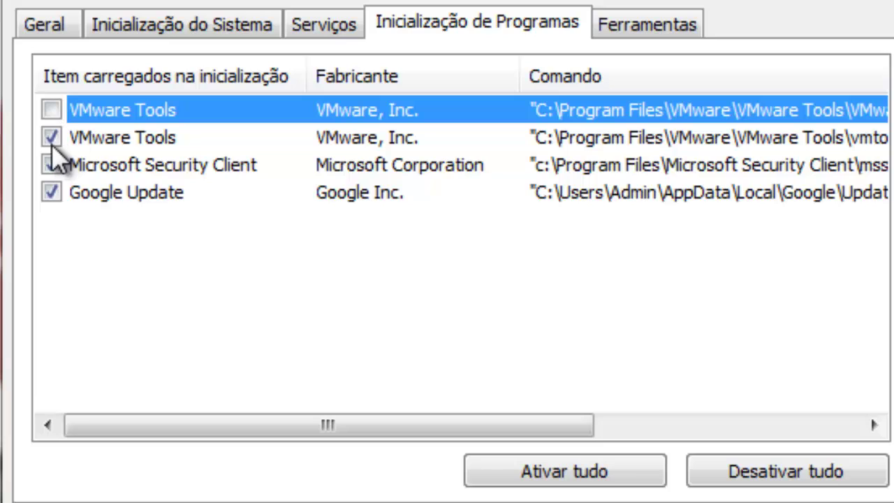
pyautogui.click(51, 137)
pyautogui.click(51, 165)
pyautogui.click(51, 191)
pyautogui.click(51, 164)
pyautogui.click(437, 172)
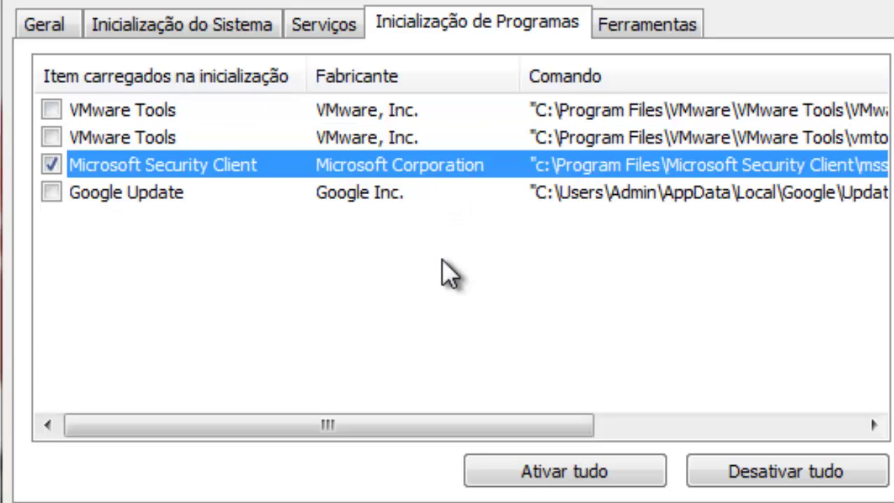
# Widen the Comando and Local columns of the startup list and examine each program's full command path and registry location.
pyautogui.moveTo(461, 423); pyautogui.dragTo(640, 426)
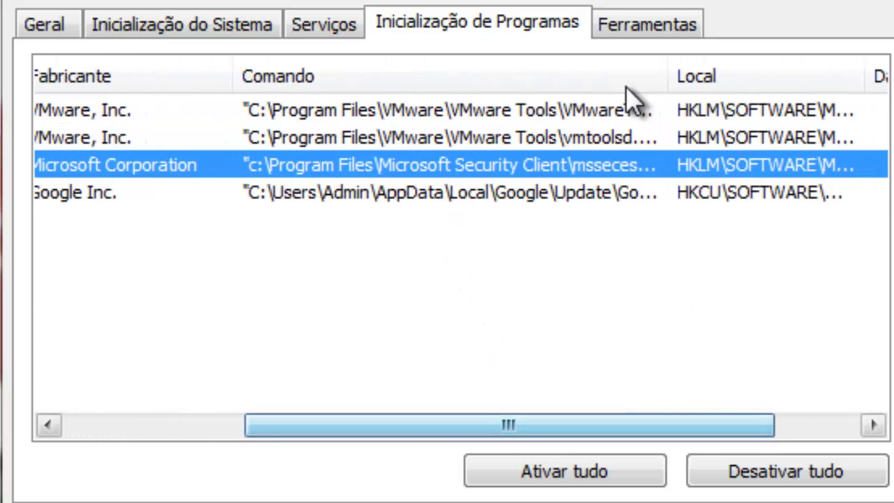
pyautogui.moveTo(668, 69); pyautogui.dragTo(802, 77)
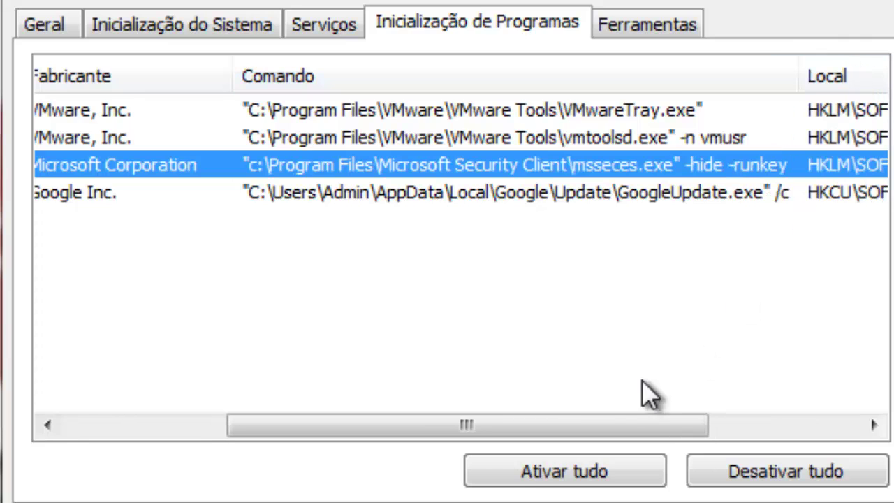
pyautogui.moveTo(502, 433); pyautogui.dragTo(706, 437)
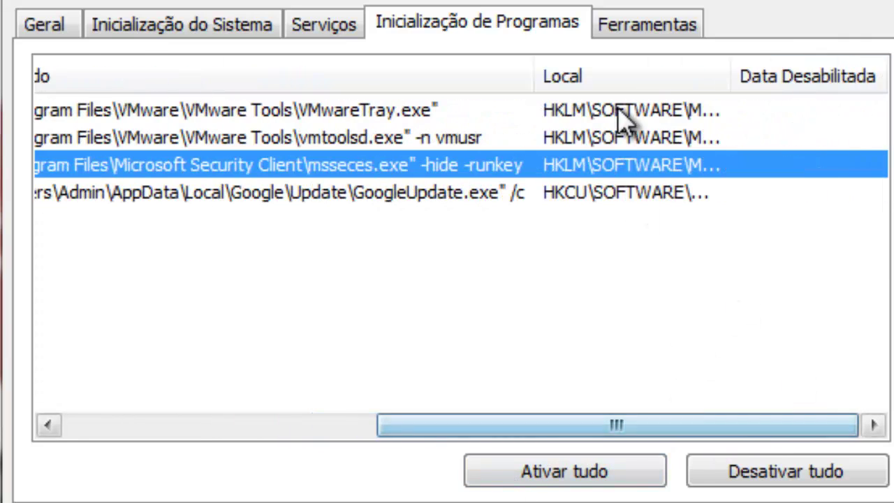
pyautogui.click(745, 78)
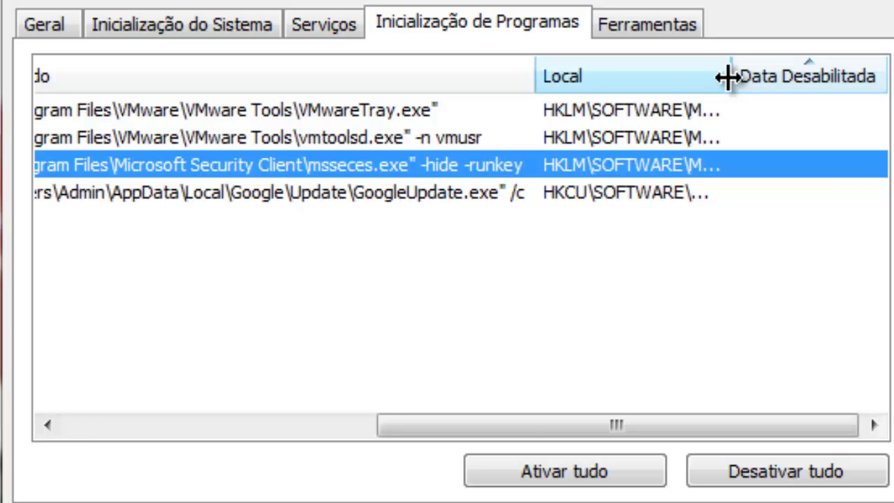
pyautogui.doubleClick(726, 76)
pyautogui.moveTo(403, 428); pyautogui.dragTo(98, 481)
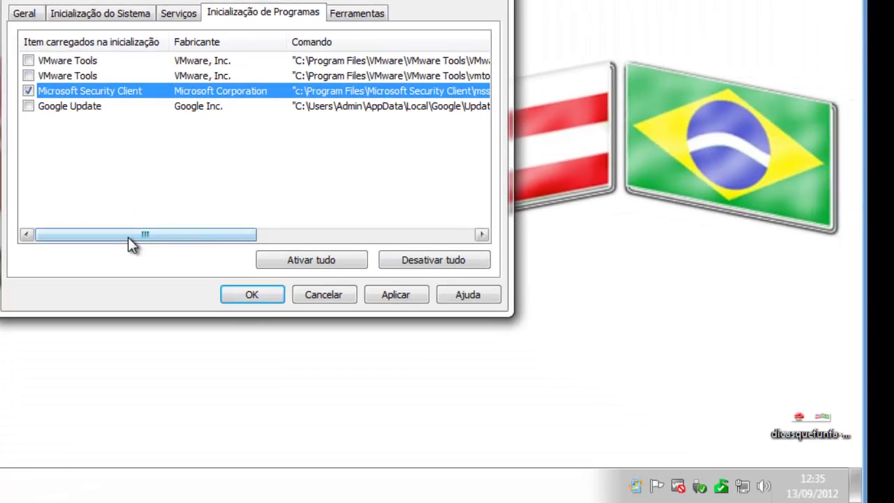
pyautogui.moveTo(128, 236); pyautogui.dragTo(213, 238)
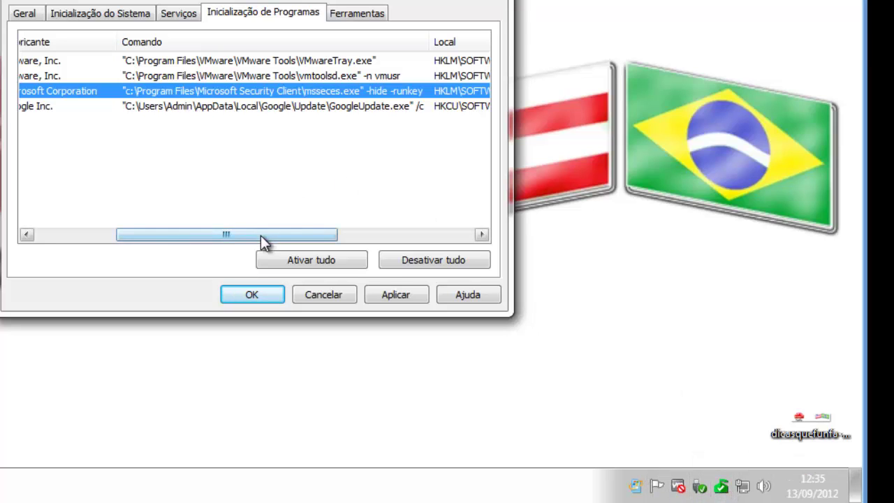
pyautogui.moveTo(263, 237); pyautogui.dragTo(164, 259)
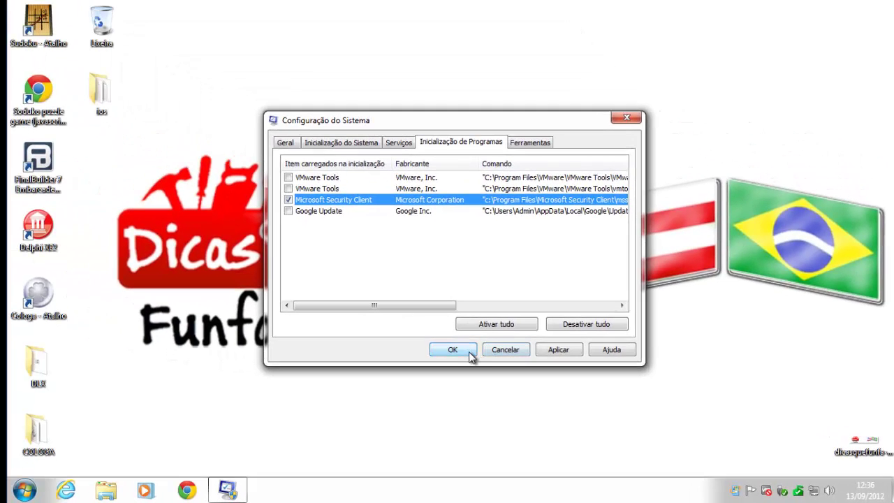
# Confirm the startup changes, choose not to show the restart message again, and restart the computer.
pyautogui.click(468, 352)
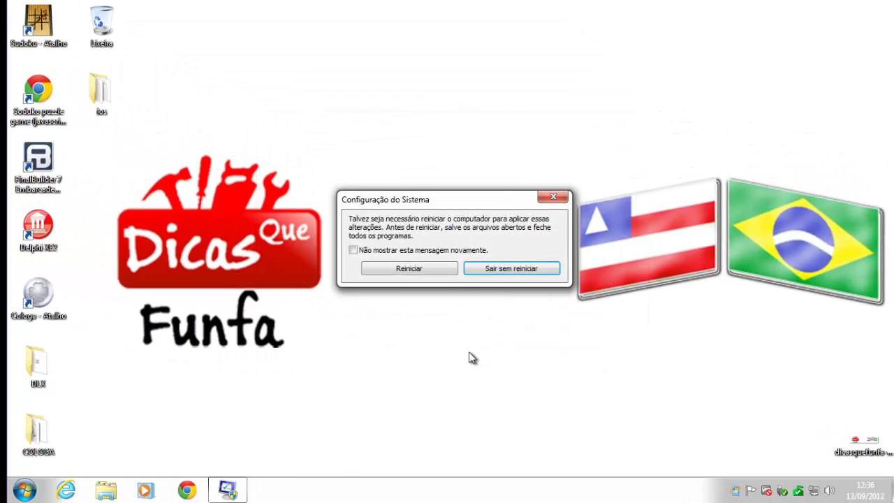
pyautogui.click(437, 246)
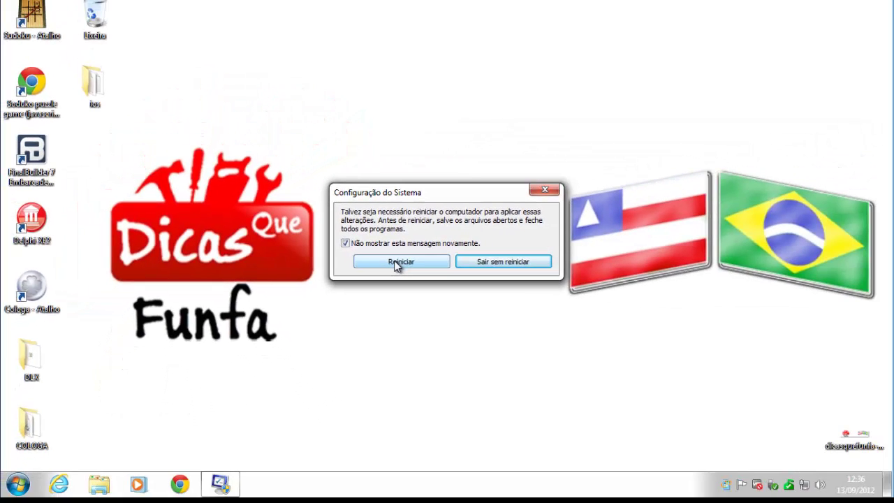
pyautogui.click(397, 262)
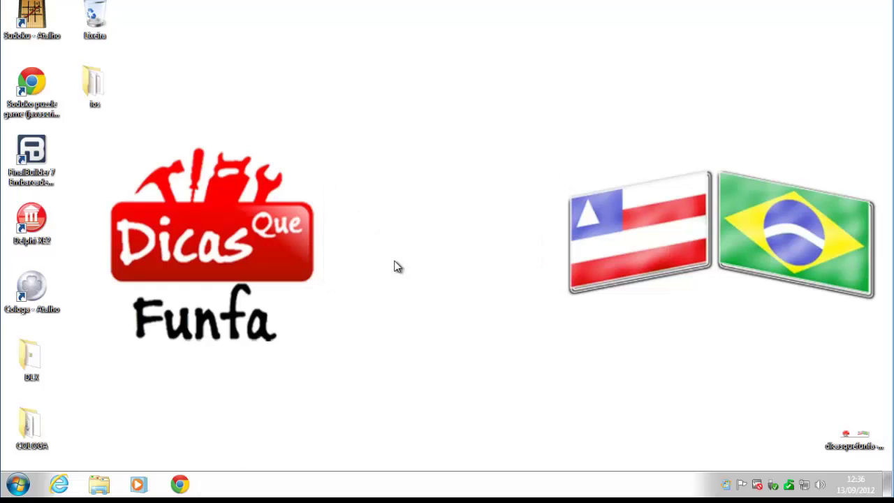